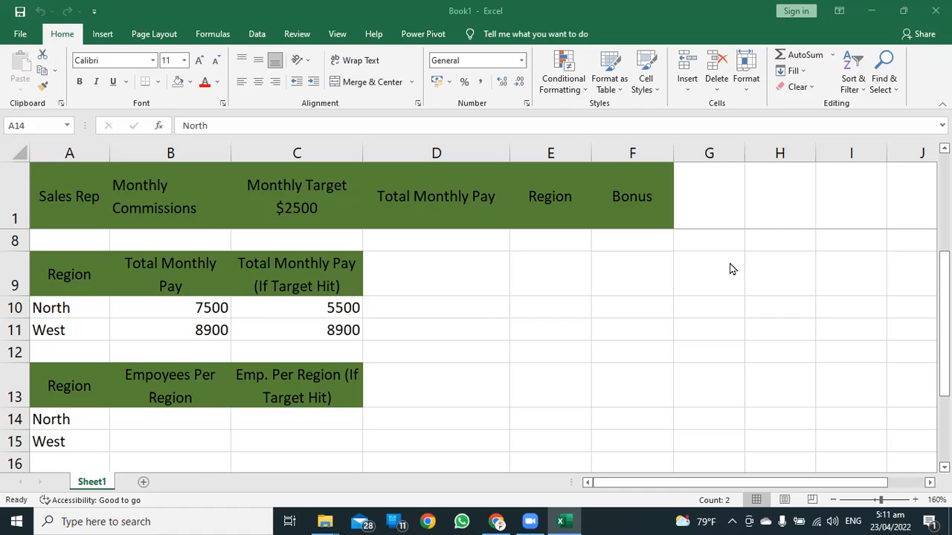
# Examine the sales reps, their regions and the monthly target column, along with the empty employee count cells for each region.
pyautogui.scroll(2, 428, 307)
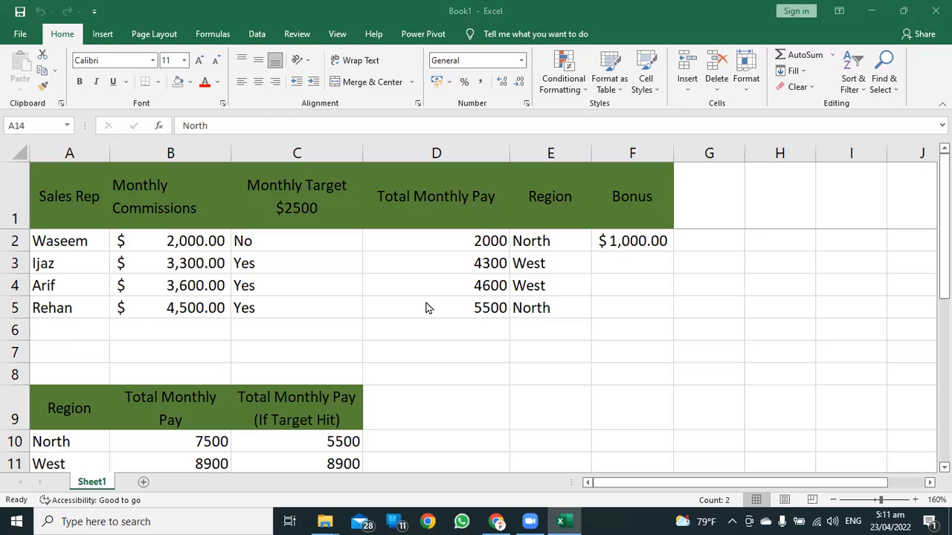
pyautogui.click(324, 241)
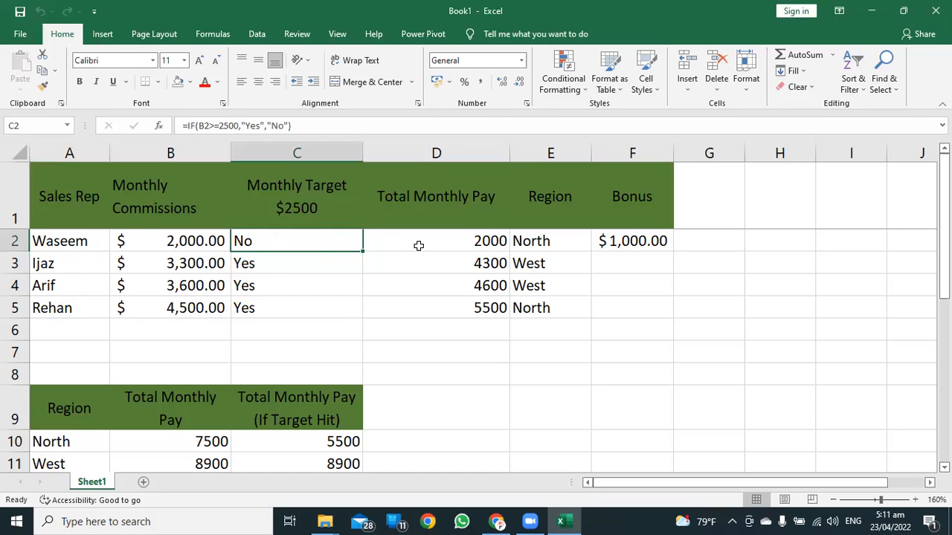
pyautogui.scroll(-2, 463, 291)
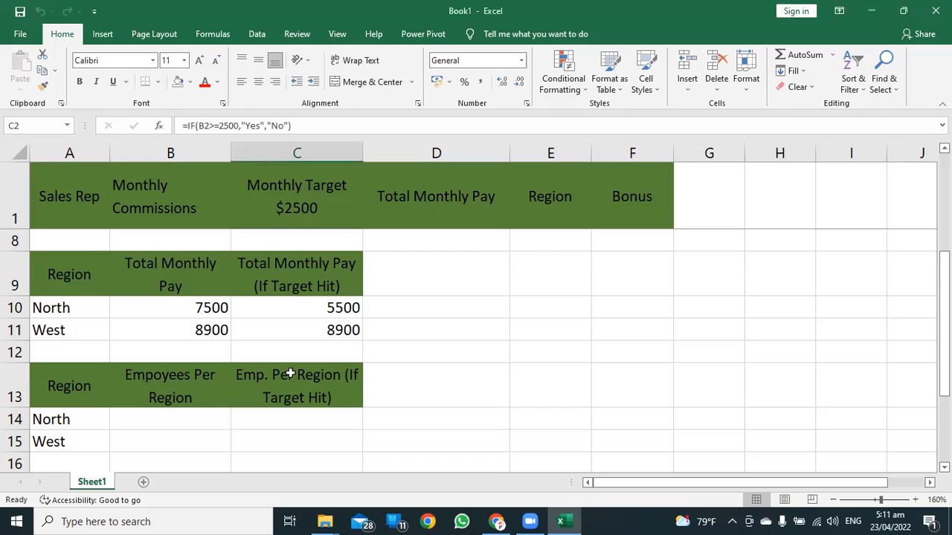
pyautogui.click(163, 428)
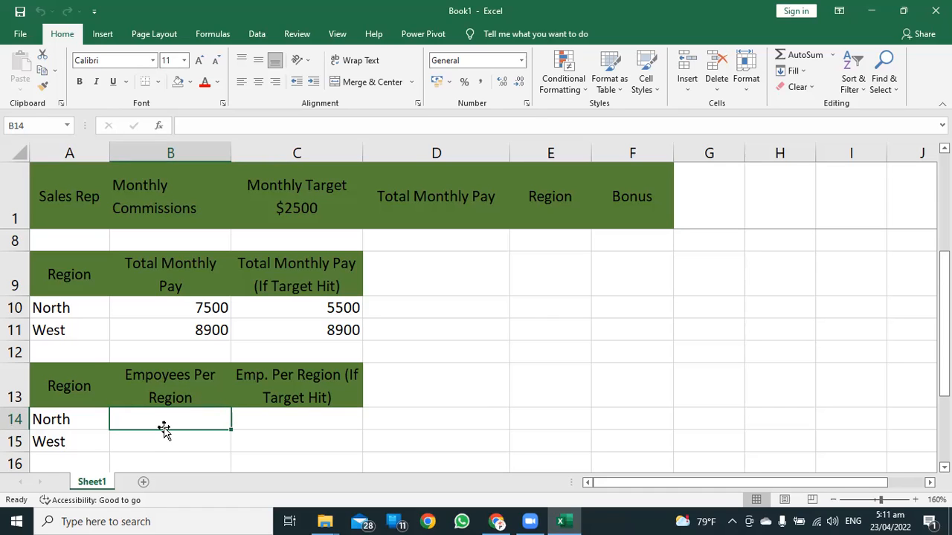
pyautogui.scroll(2, 503, 351)
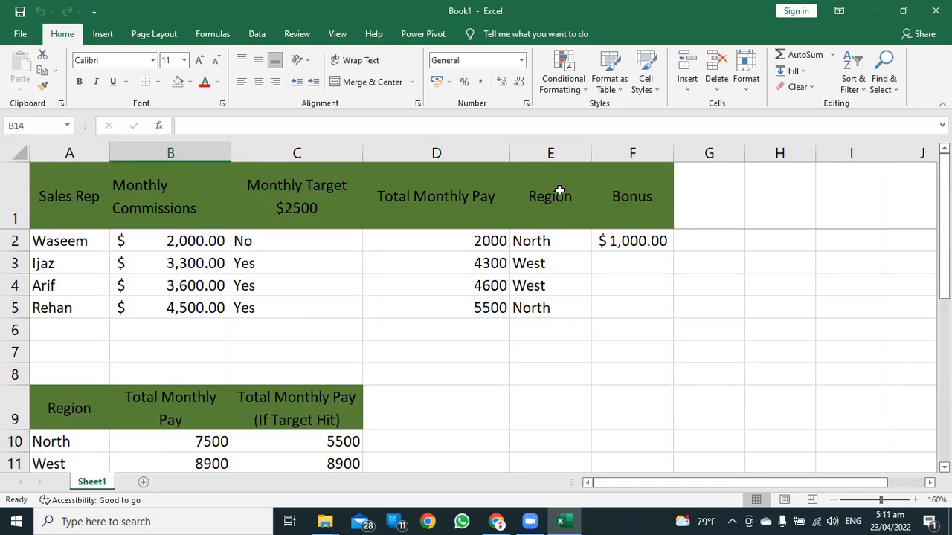
pyautogui.click(550, 241)
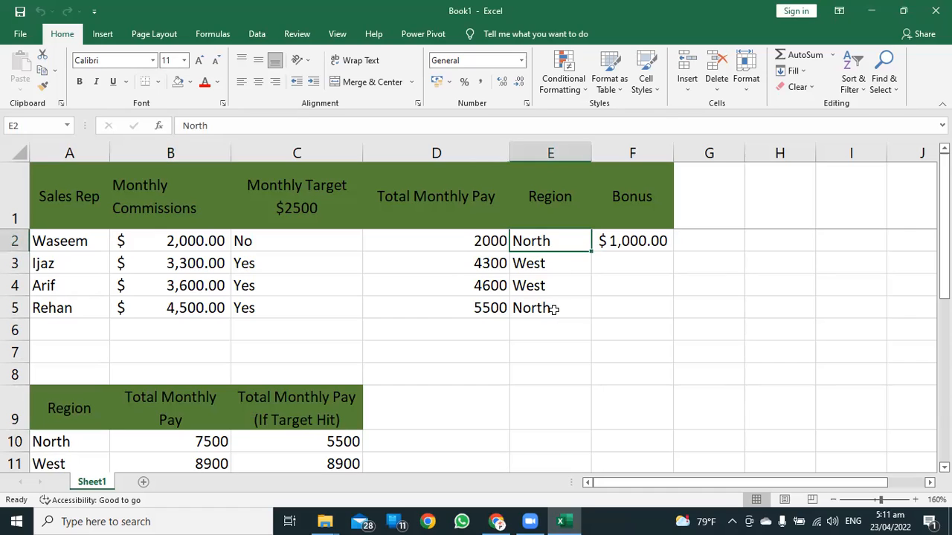
pyautogui.moveTo(60, 239); pyautogui.dragTo(53, 309)
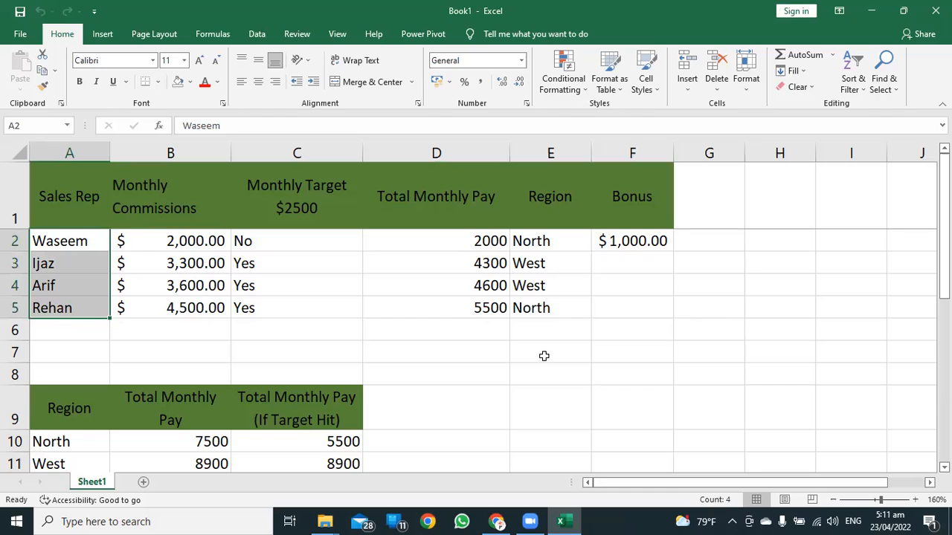
pyautogui.scroll(-2, 532, 352)
pyautogui.click(153, 419)
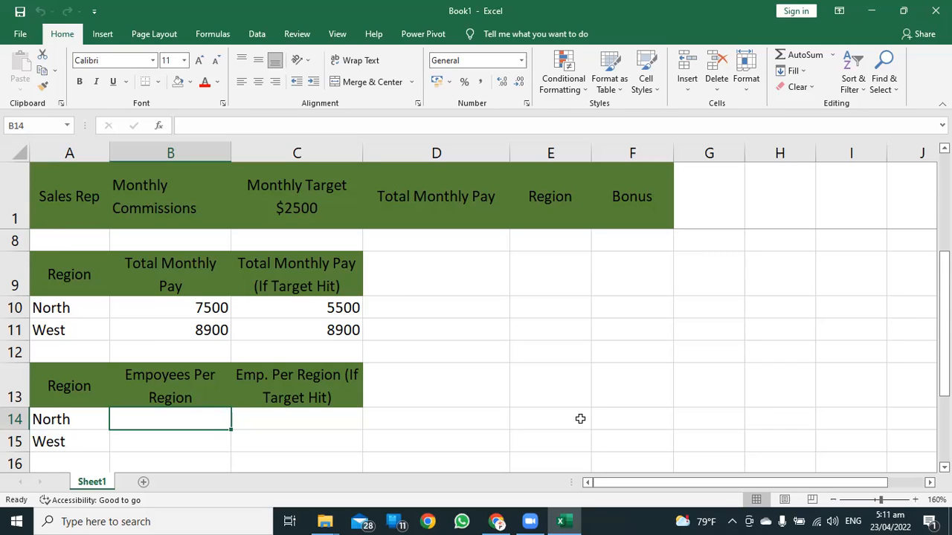
pyautogui.click(265, 420)
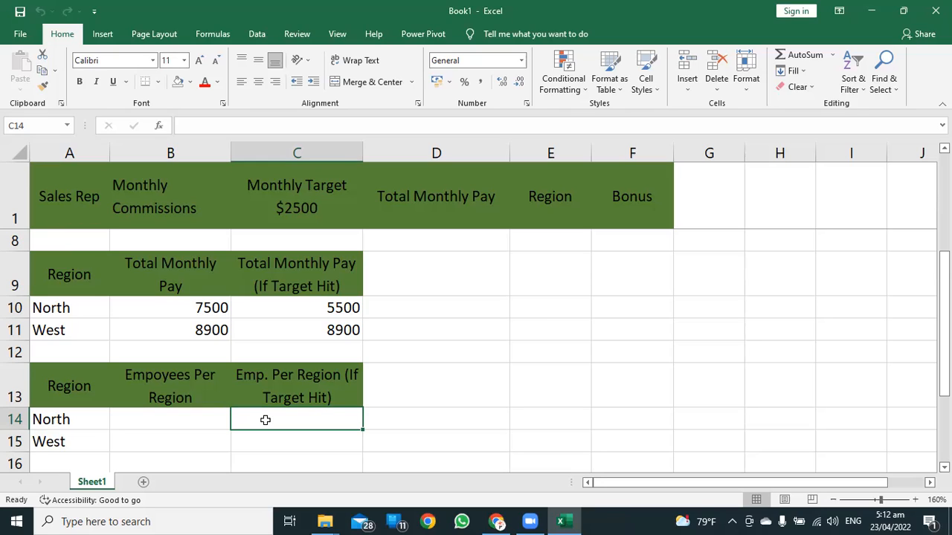
pyautogui.click(285, 194)
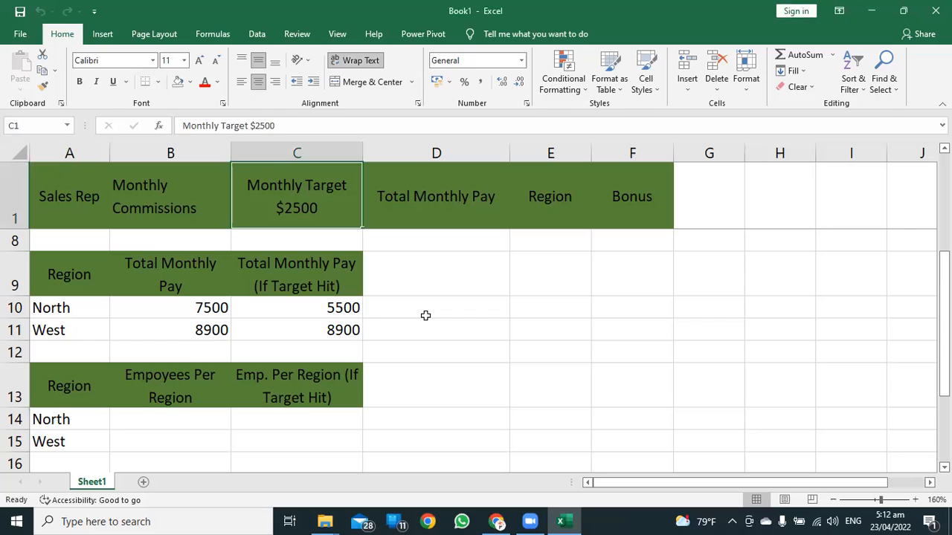
# Enter =COUNTIF(E2:E5,A10) in B14 to count the employees in the North region.
pyautogui.click(178, 424)
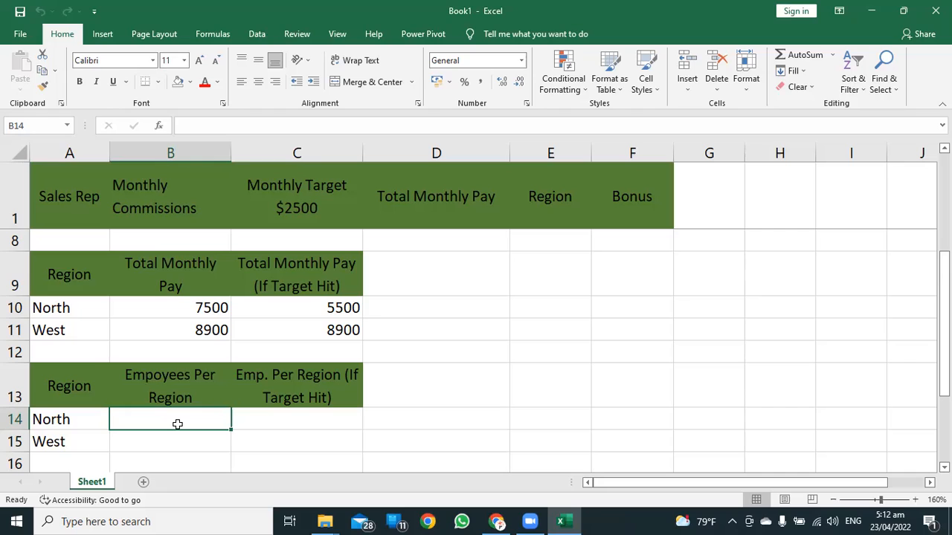
pyautogui.write('=')
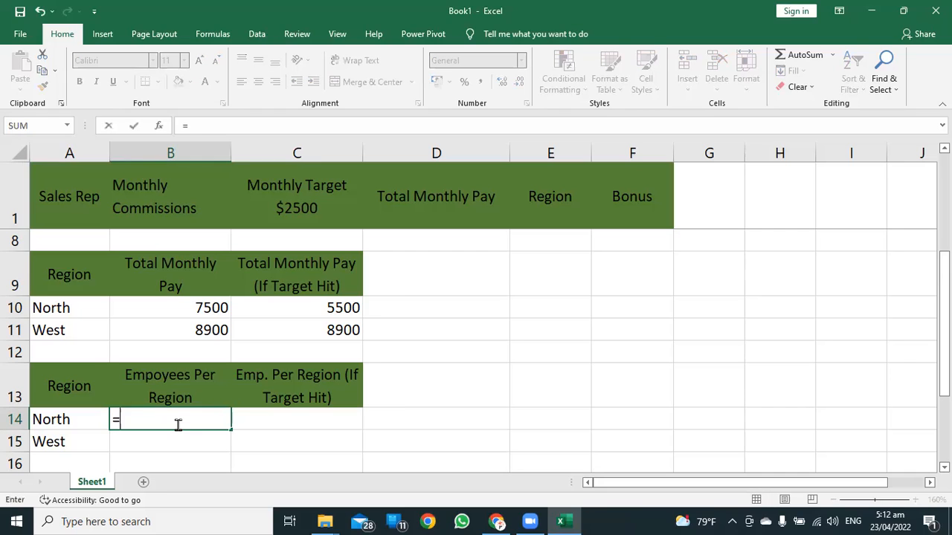
pyautogui.write('coun')
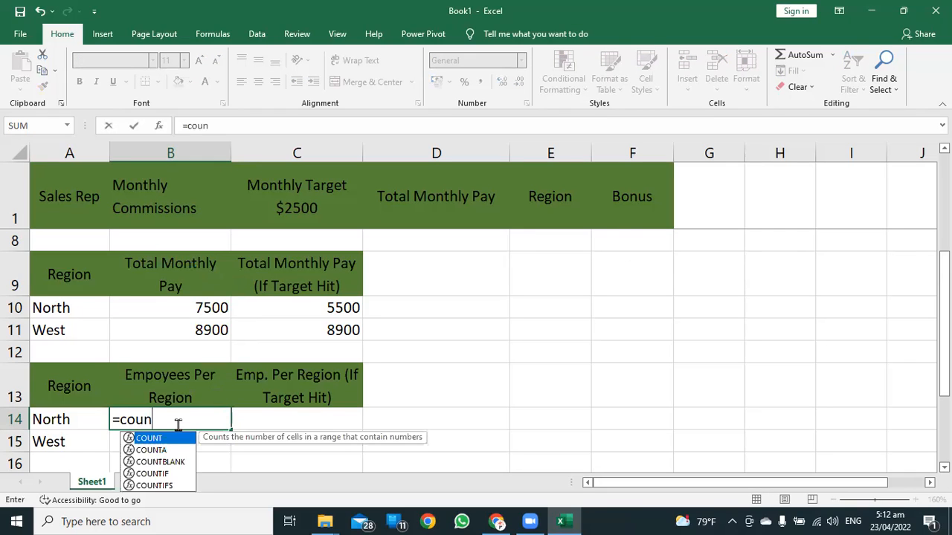
pyautogui.write('tif(')
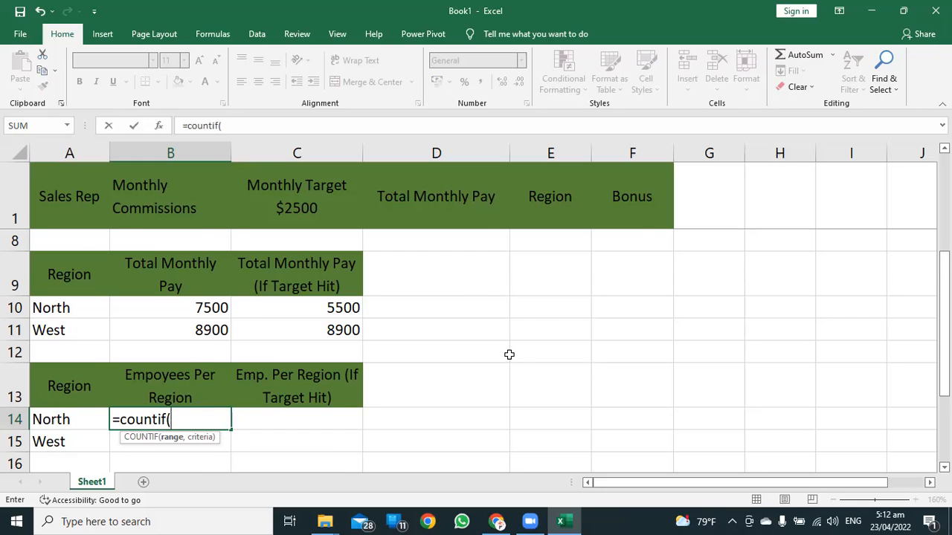
pyautogui.scroll(2, 508, 354)
pyautogui.moveTo(543, 240); pyautogui.dragTo(545, 311)
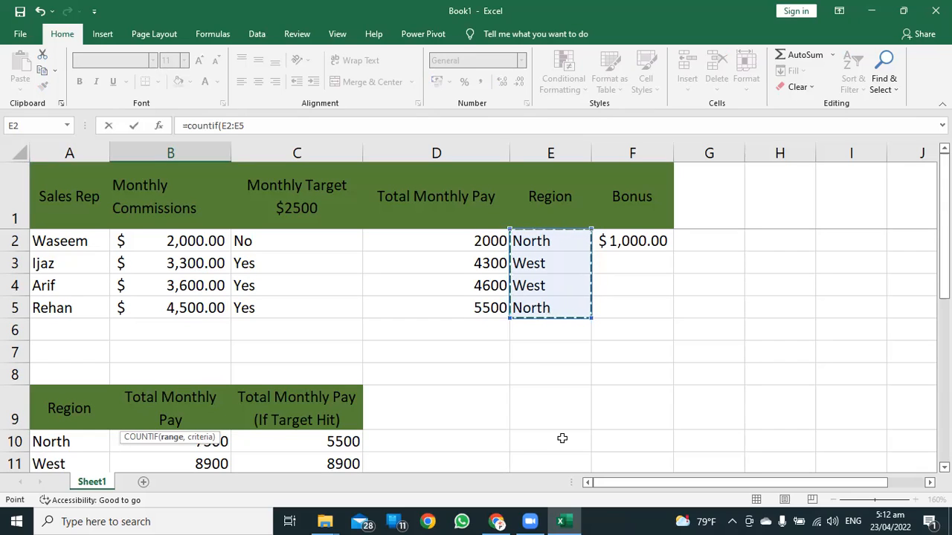
pyautogui.write(',')
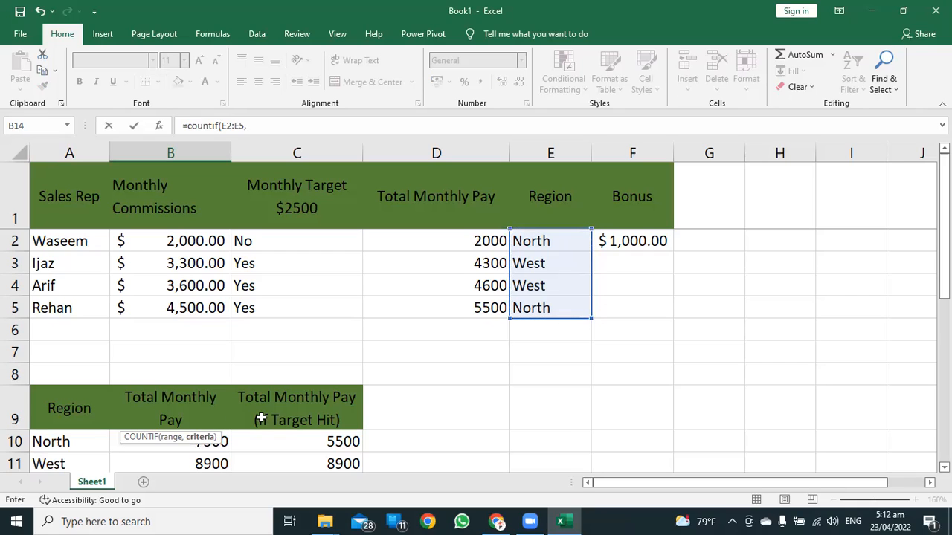
pyautogui.click(49, 442)
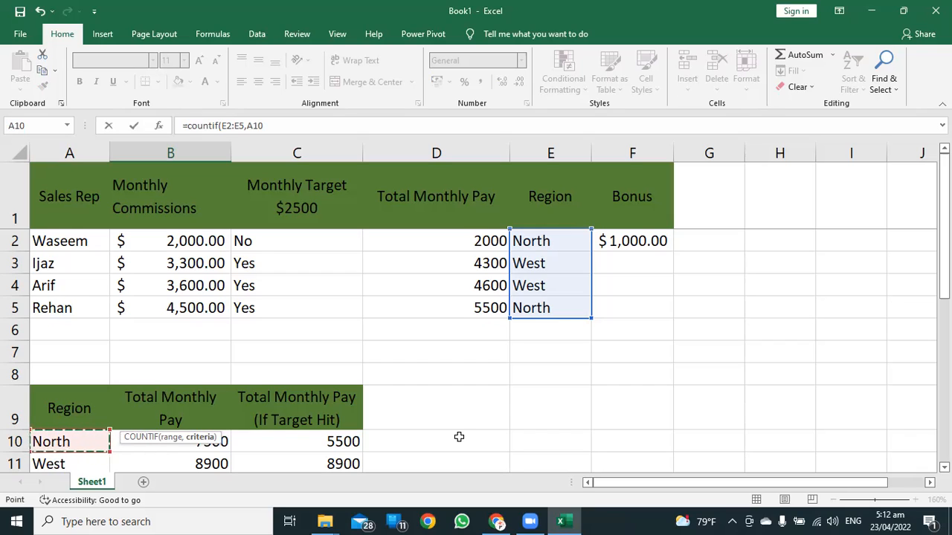
pyautogui.press('Return')
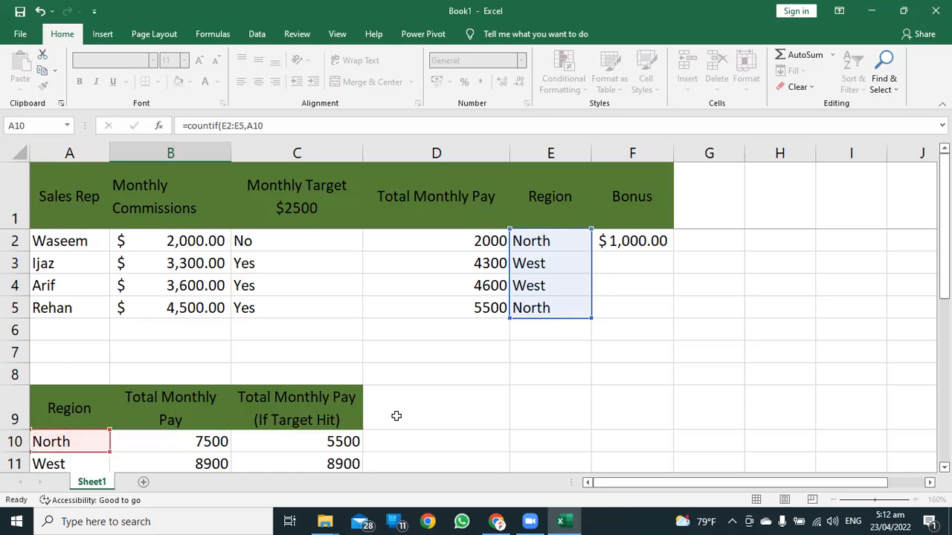
# Fill the COUNTIF formula from B14 down to B15 and compare the West count with the region data.
pyautogui.click(200, 420)
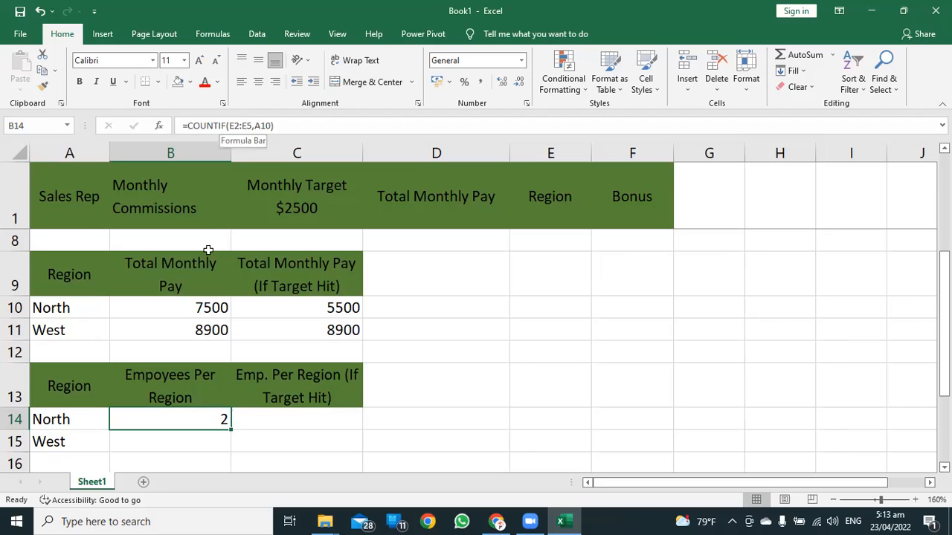
pyautogui.scroll(-1, 213, 419)
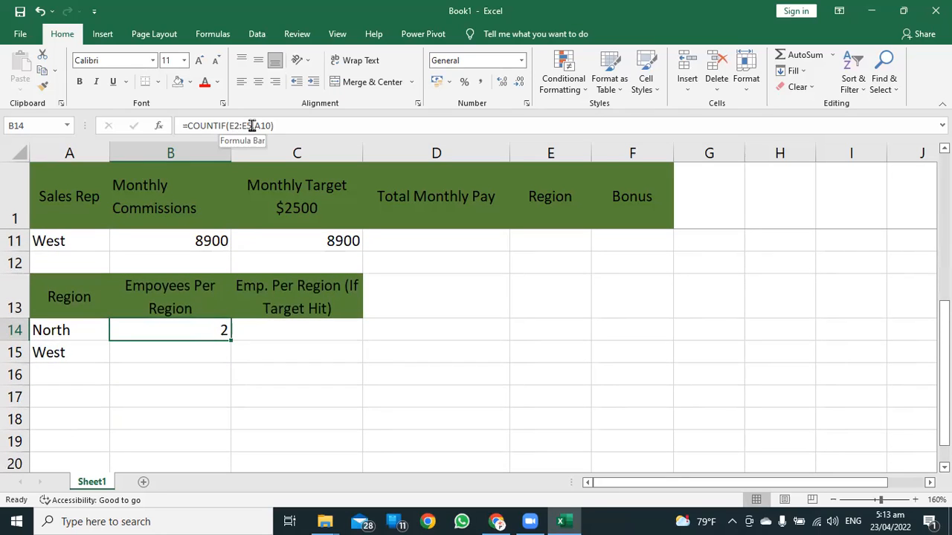
pyautogui.moveTo(231, 341); pyautogui.dragTo(227, 361)
pyautogui.click(208, 354)
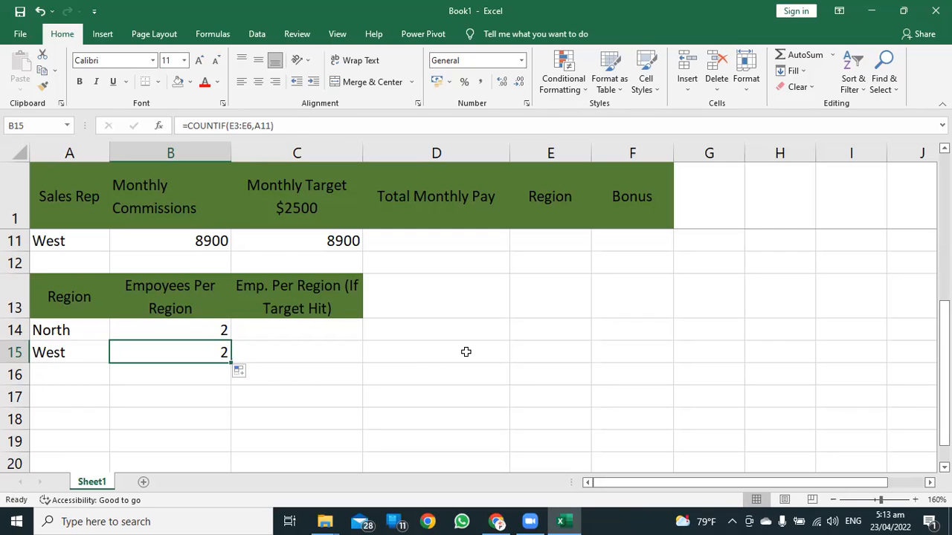
pyautogui.scroll(3, 466, 352)
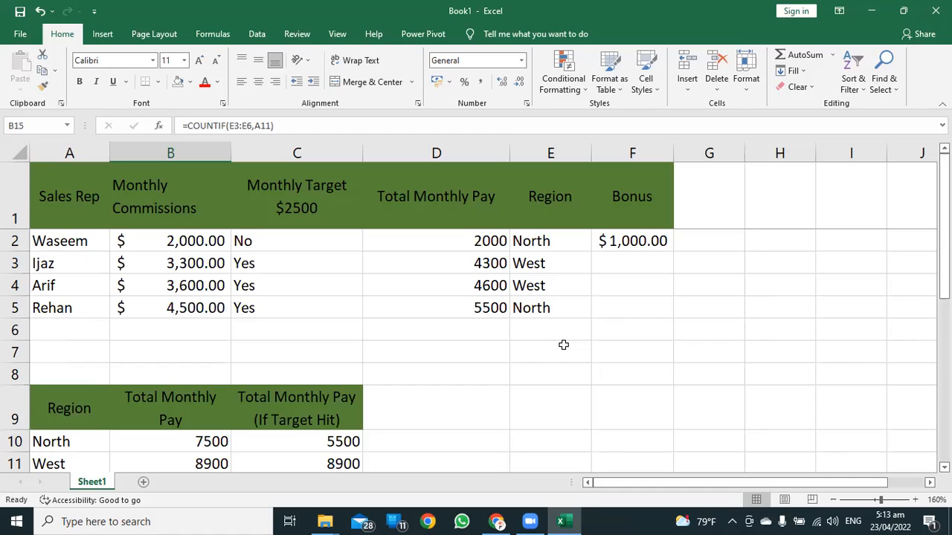
pyautogui.scroll(-2, 563, 345)
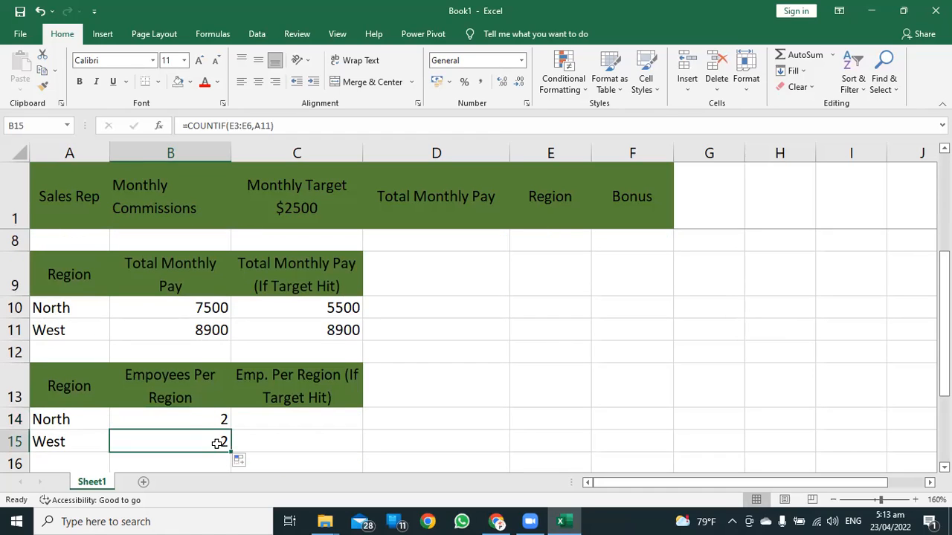
# Make the range in B14's COUNTIF formula absolute as $E$2:$E$5, keeping A10 as the relative criterion.
pyautogui.click(197, 419)
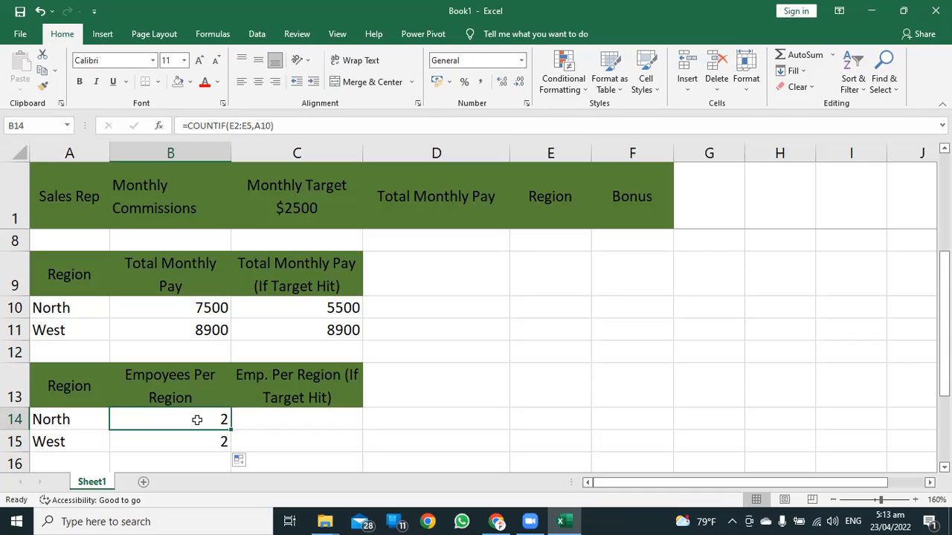
pyautogui.click(232, 128)
pyautogui.press('Left')
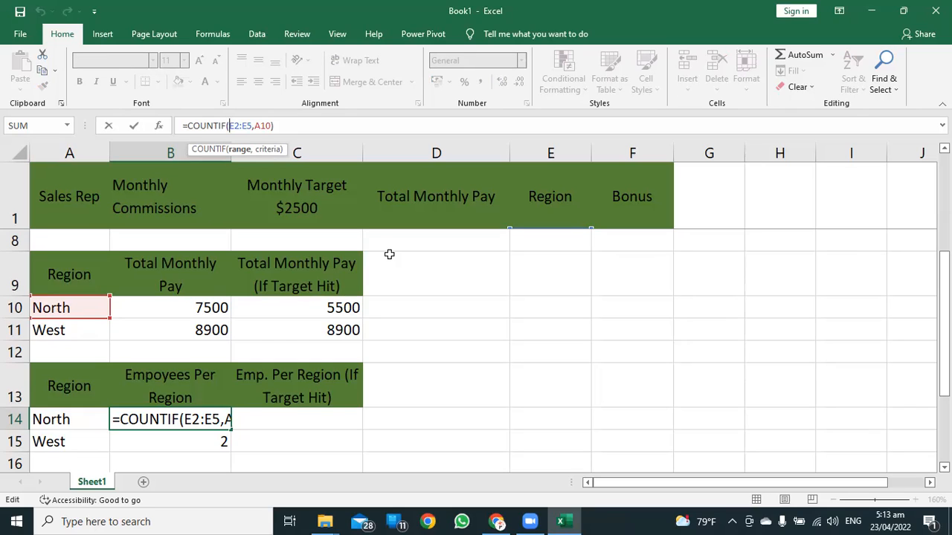
pyautogui.press('F4')
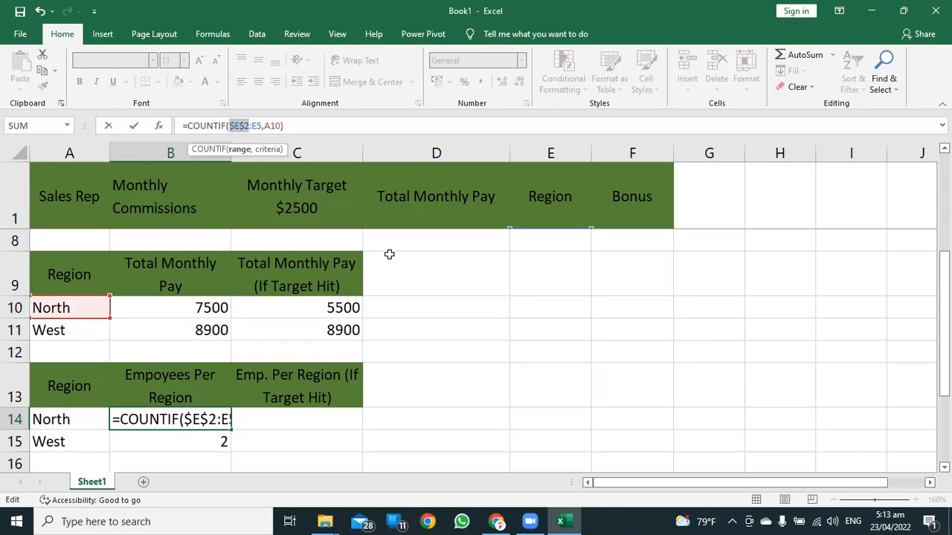
pyautogui.press('Right')
pyautogui.press('F4')
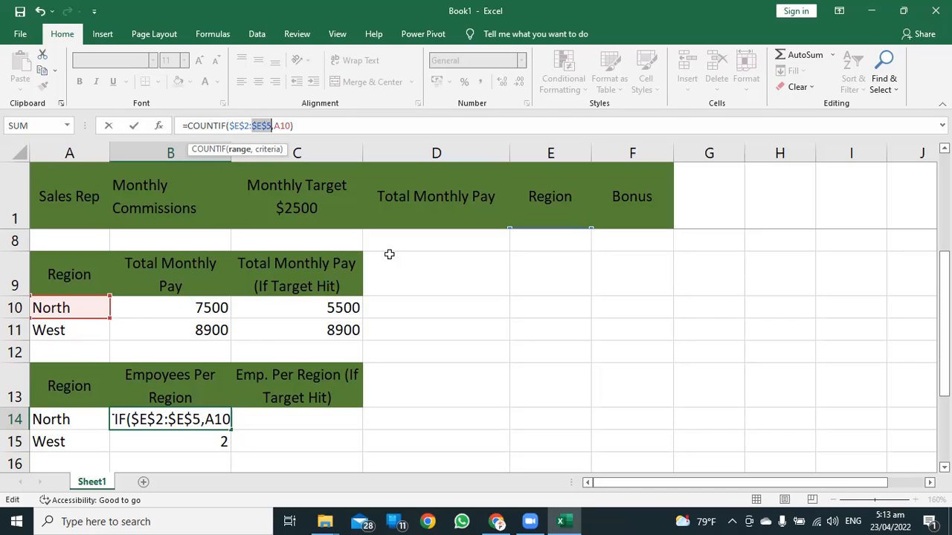
pyautogui.press('Return')
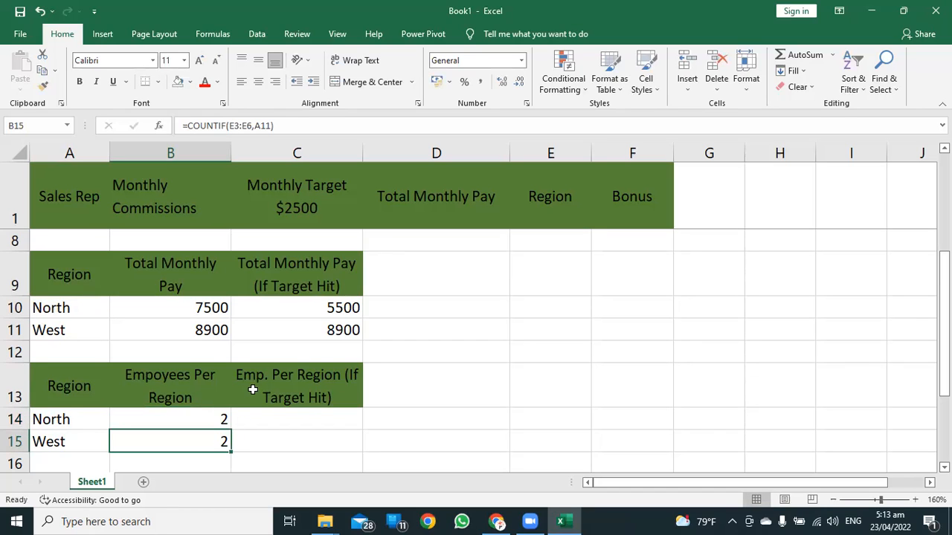
# Fill the absolute-range COUNTIF formula from B14 down to B15 for the West region and check both formulas.
pyautogui.scroll(-1, 223, 394)
pyautogui.click(204, 336)
pyautogui.moveTo(229, 341); pyautogui.dragTo(227, 357)
pyautogui.click(191, 327)
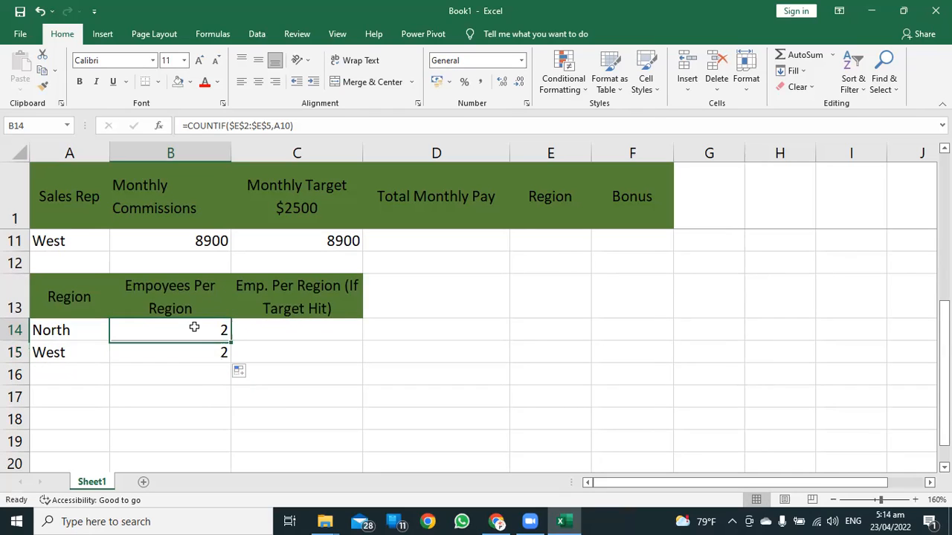
pyautogui.click(203, 349)
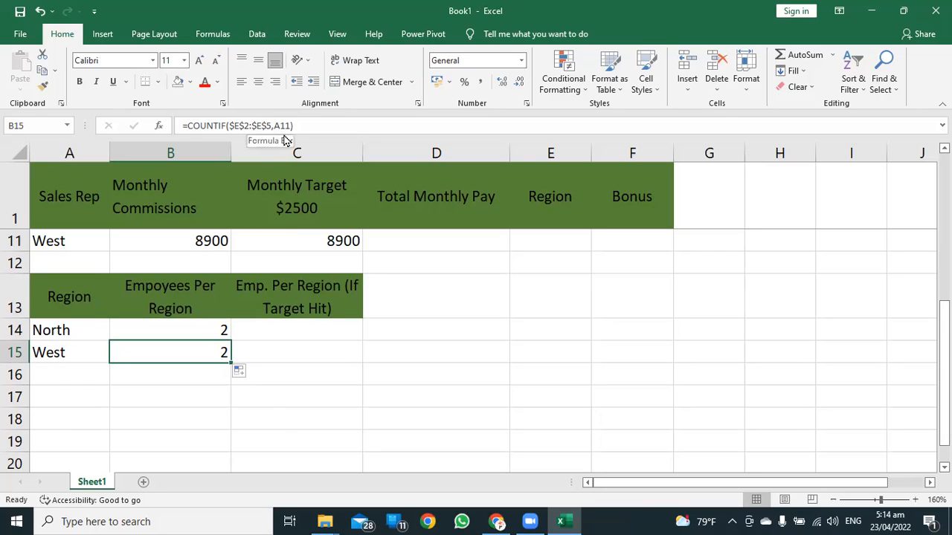
# Fill West from E3 up into E2 to test how the employee counts per region respond.
pyautogui.scroll(3, 476, 335)
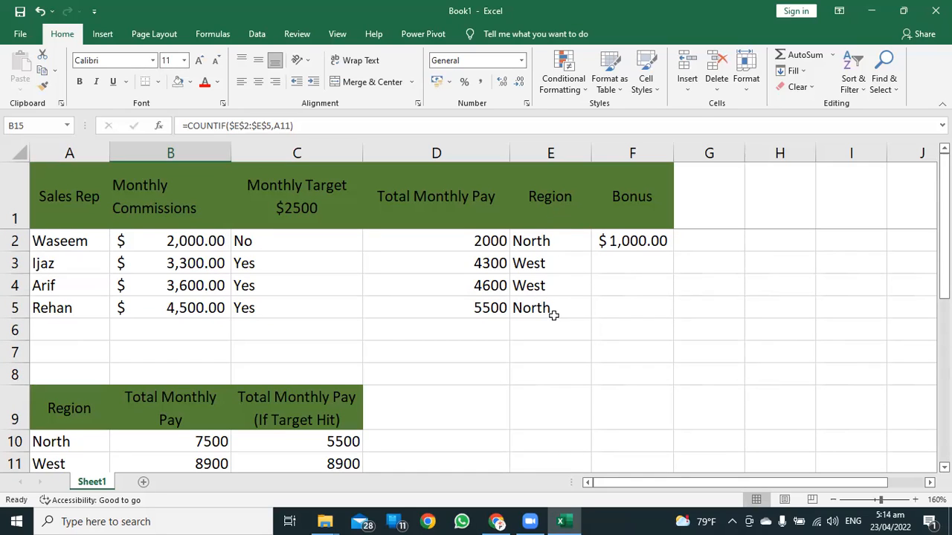
pyautogui.click(535, 263)
pyautogui.moveTo(590, 274); pyautogui.dragTo(582, 240)
pyautogui.scroll(-2, 308, 359)
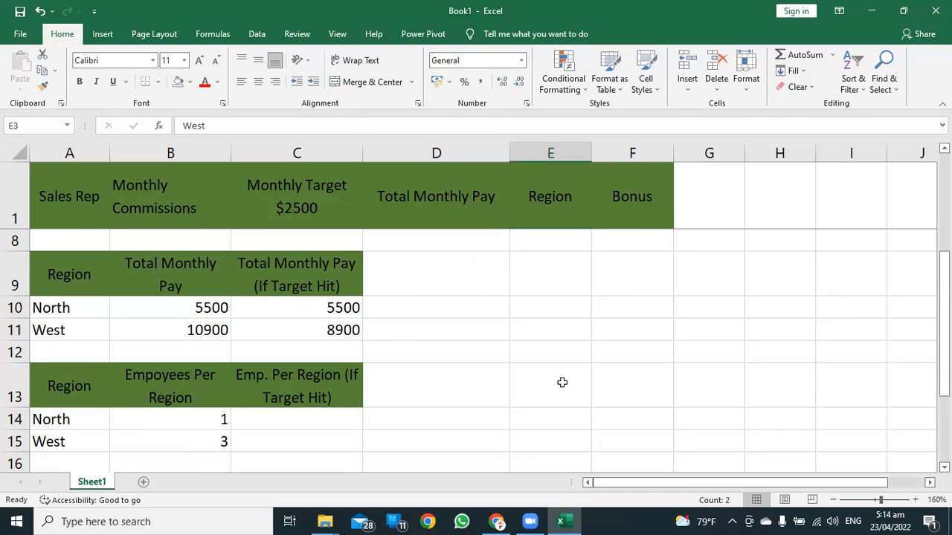
pyautogui.scroll(2, 560, 382)
pyautogui.click(539, 240)
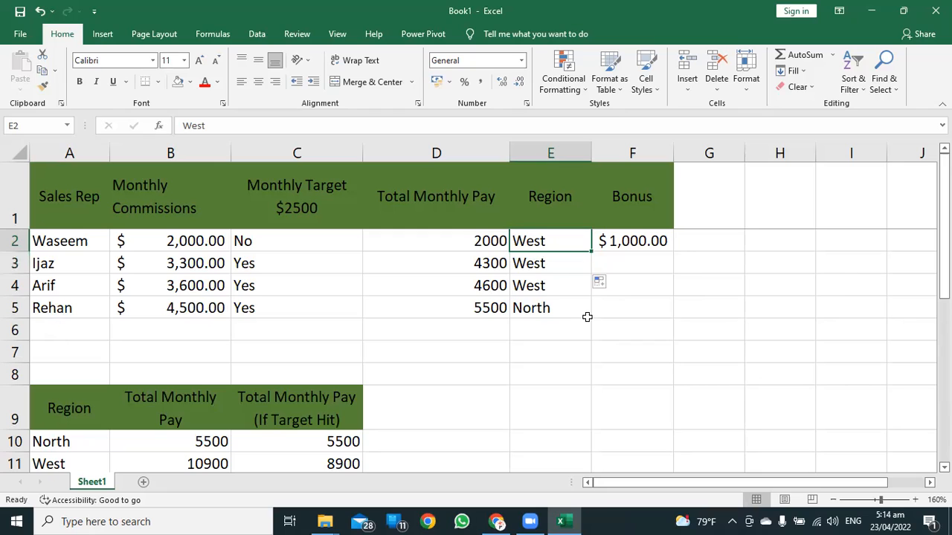
# Undo the region change in E2 and check the employee counts per region again.
pyautogui.hotkey('ctrl', 'z')
pyautogui.hotkey('ctrl', 'z')
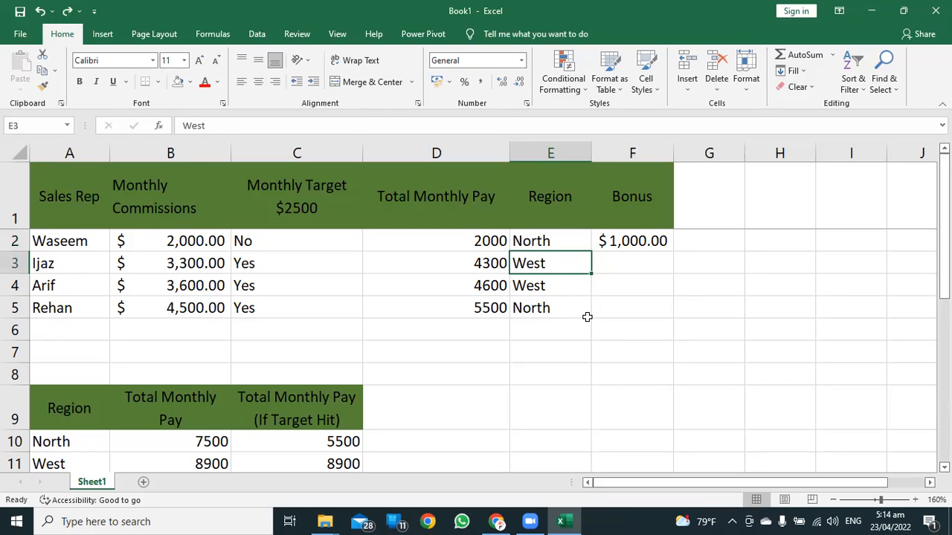
pyautogui.scroll(-1, 535, 361)
pyautogui.scroll(-2, 535, 361)
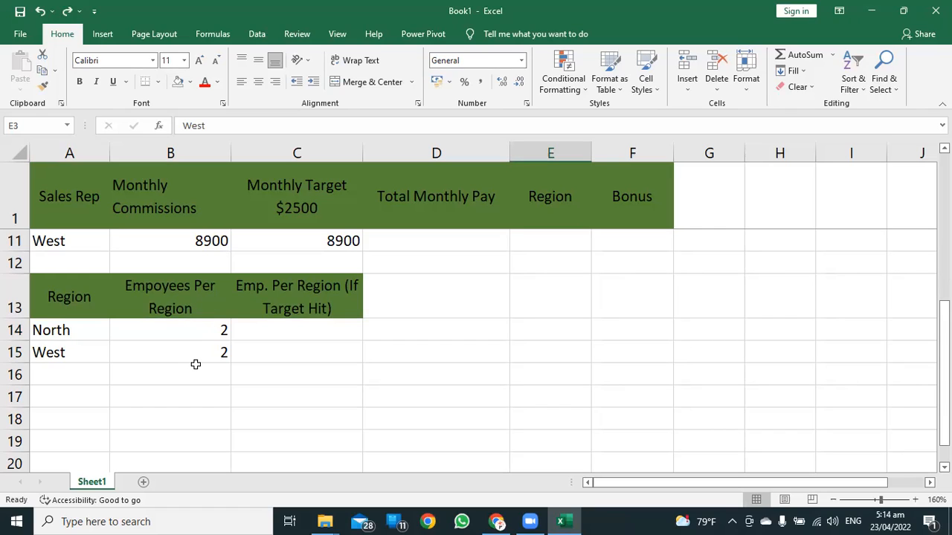
# Start a COUNTIFS formula in C14 with the absolute region range $E$2:$E$5 as the first criteria range.
pyautogui.click(300, 334)
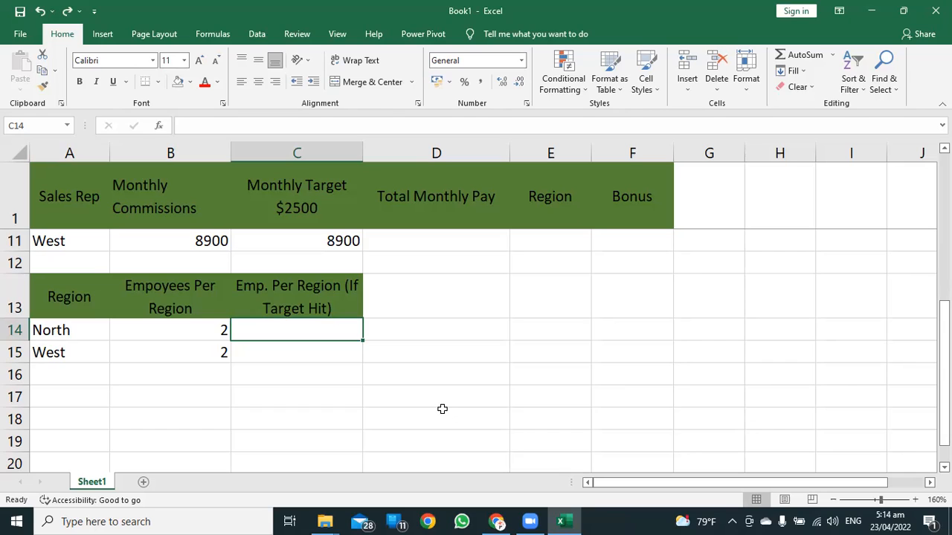
pyautogui.write('=')
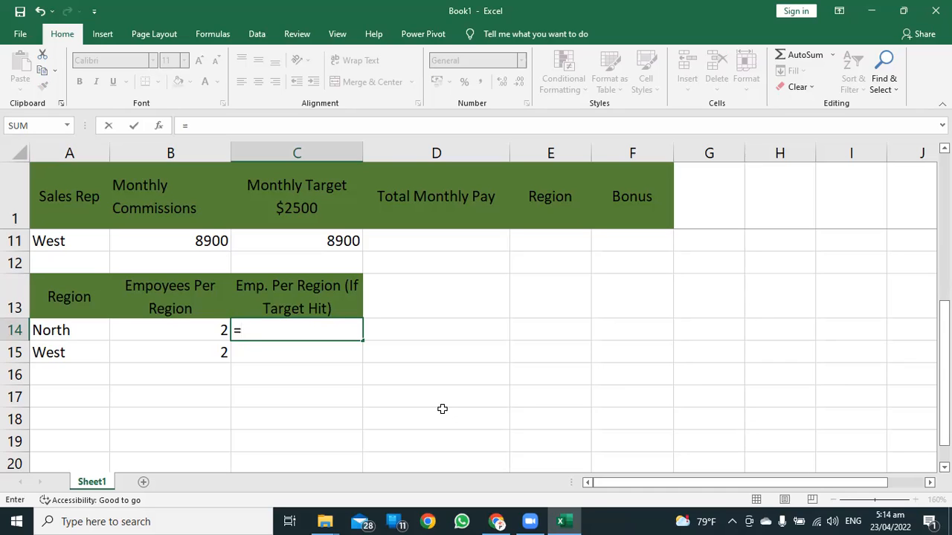
pyautogui.scroll(3, 393, 370)
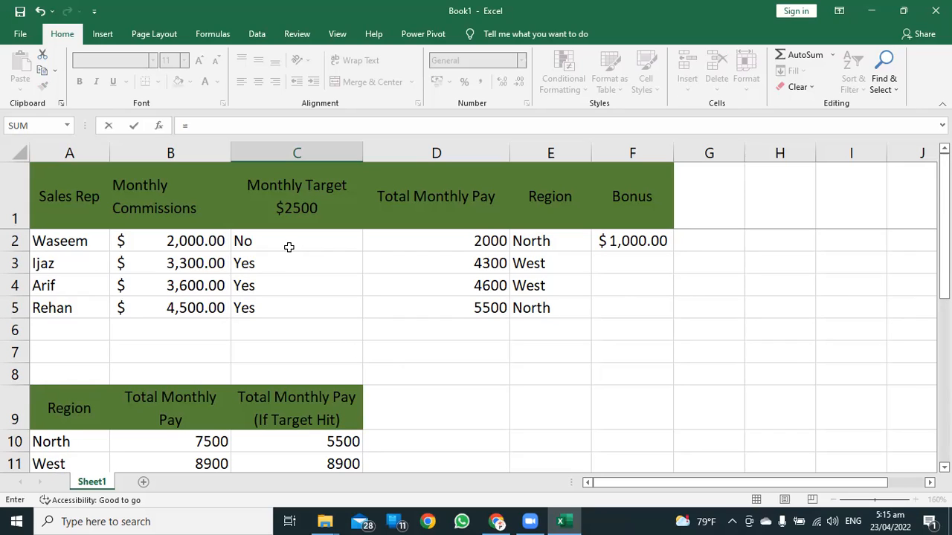
pyautogui.scroll(-4, 331, 322)
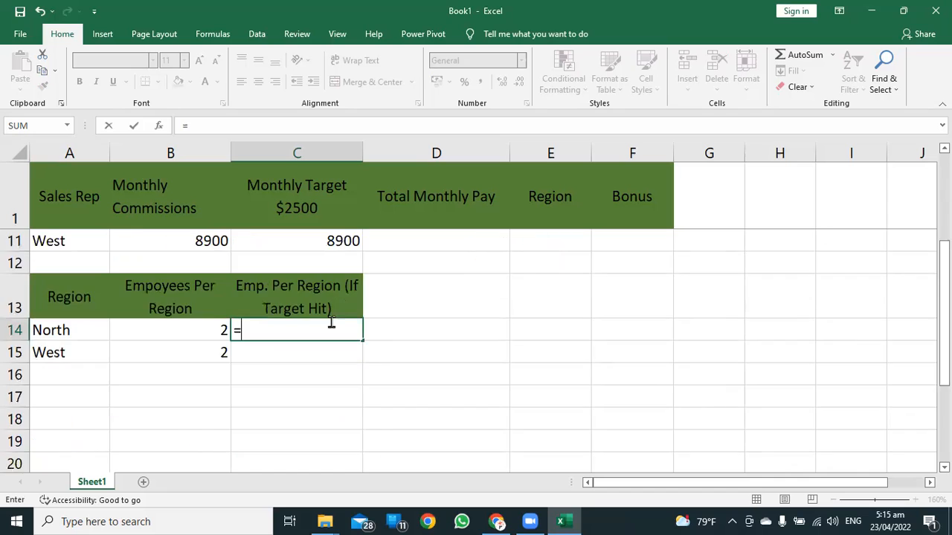
pyautogui.scroll(1, 331, 321)
pyautogui.write('countifs')
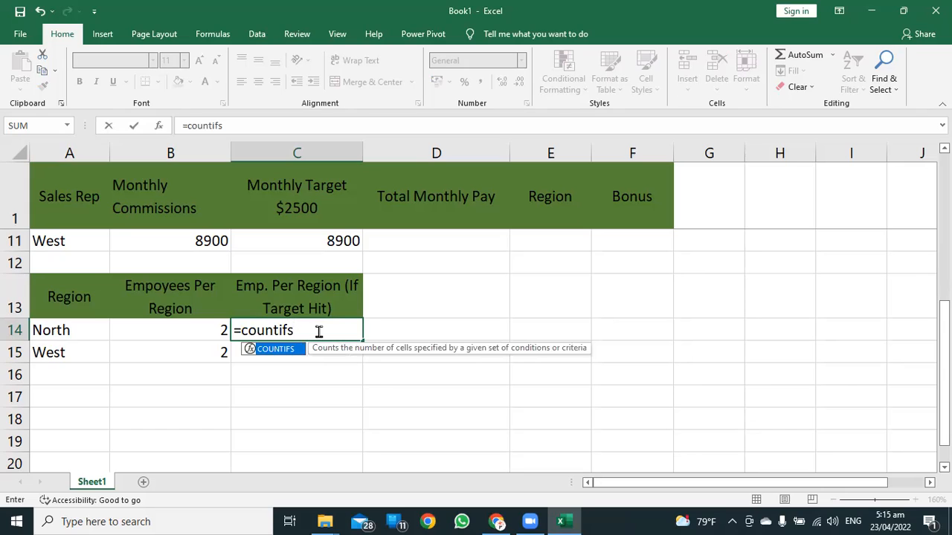
pyautogui.write('(')
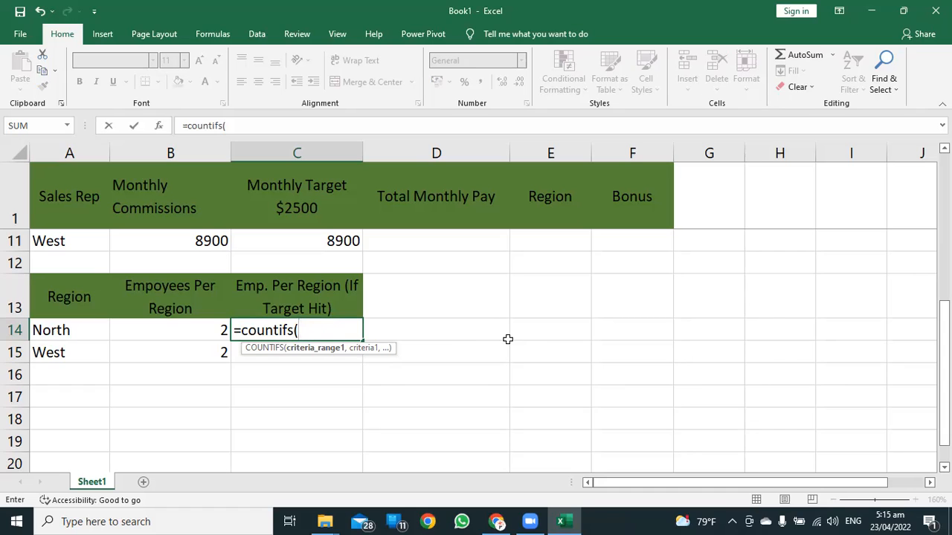
pyautogui.scroll(3, 543, 329)
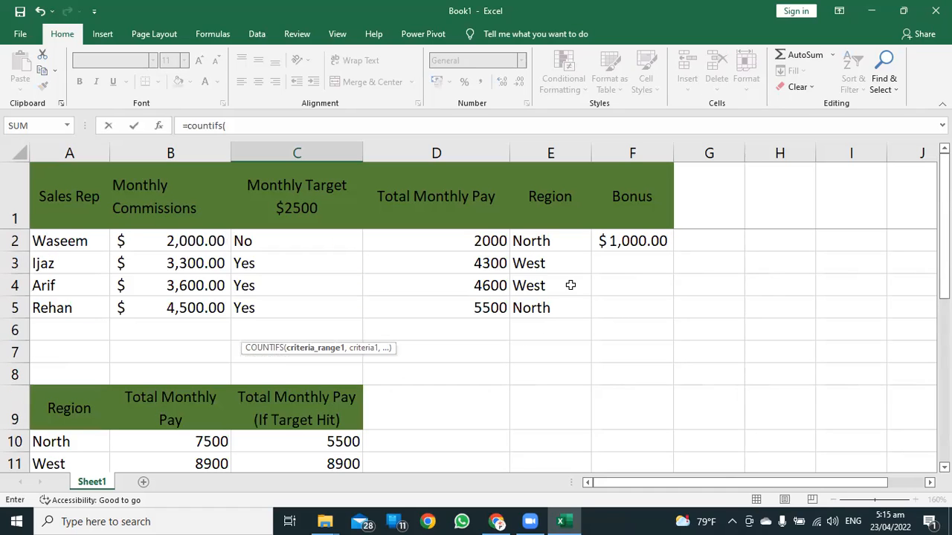
pyautogui.moveTo(546, 235); pyautogui.dragTo(545, 310)
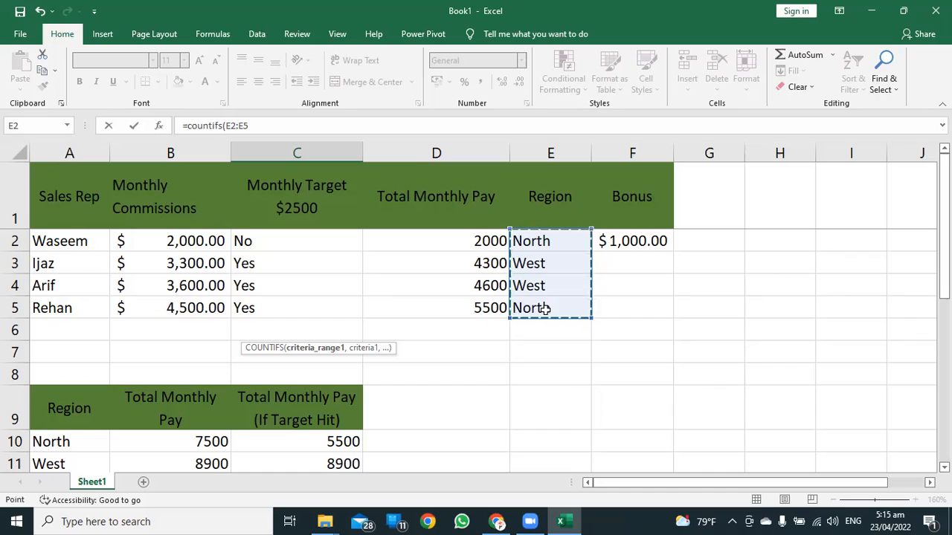
pyautogui.press('F4')
pyautogui.write(',')
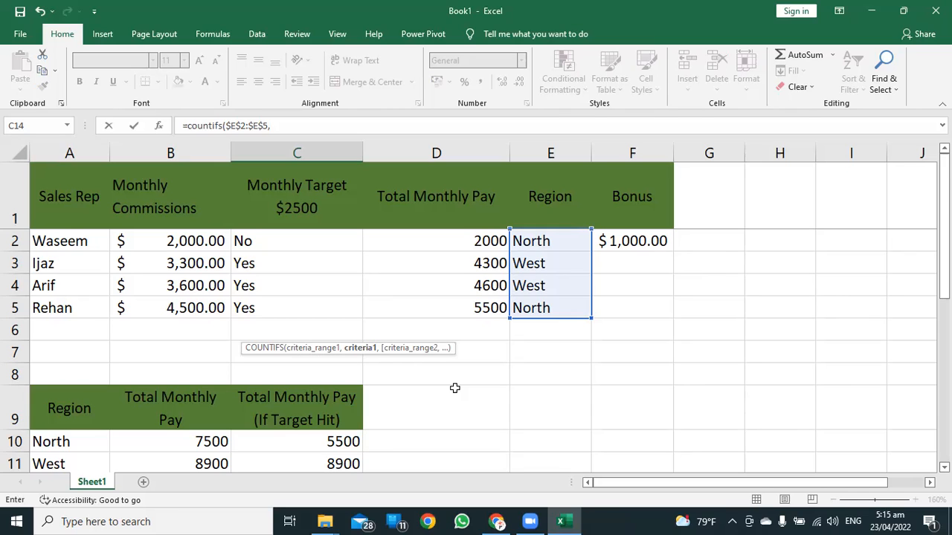
# Add the North region cell A14 as the relative first criterion of the COUNTIFS formula.
pyautogui.scroll(-4, 454, 387)
pyautogui.scroll(1, 454, 388)
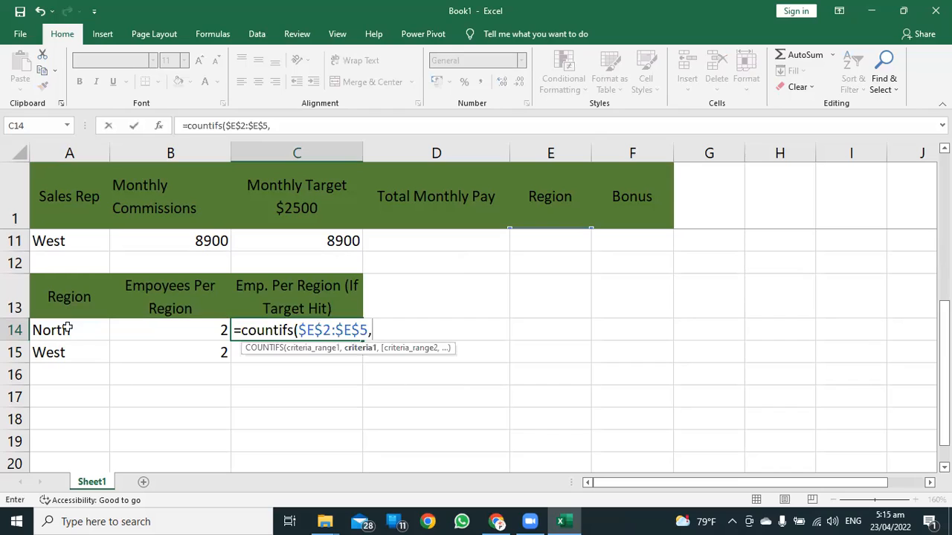
pyautogui.click(44, 333)
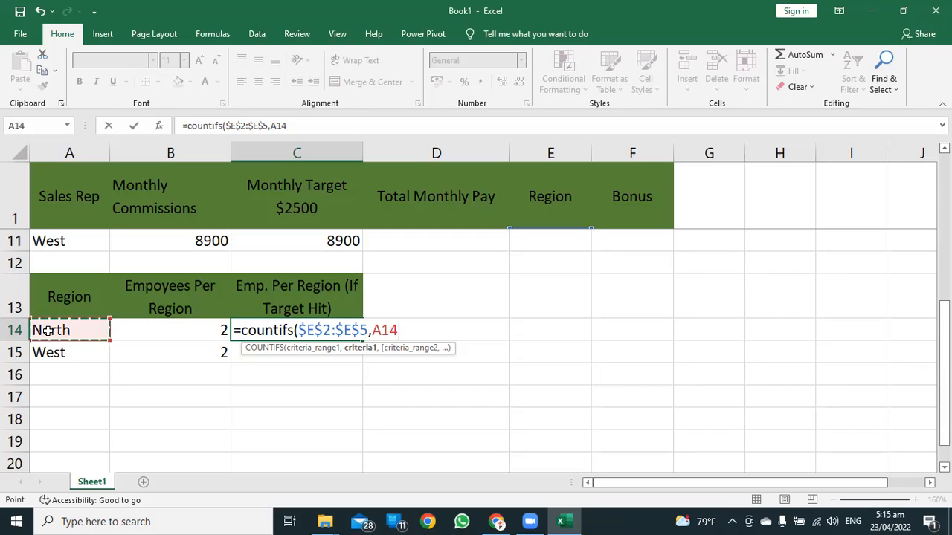
pyautogui.write(',')
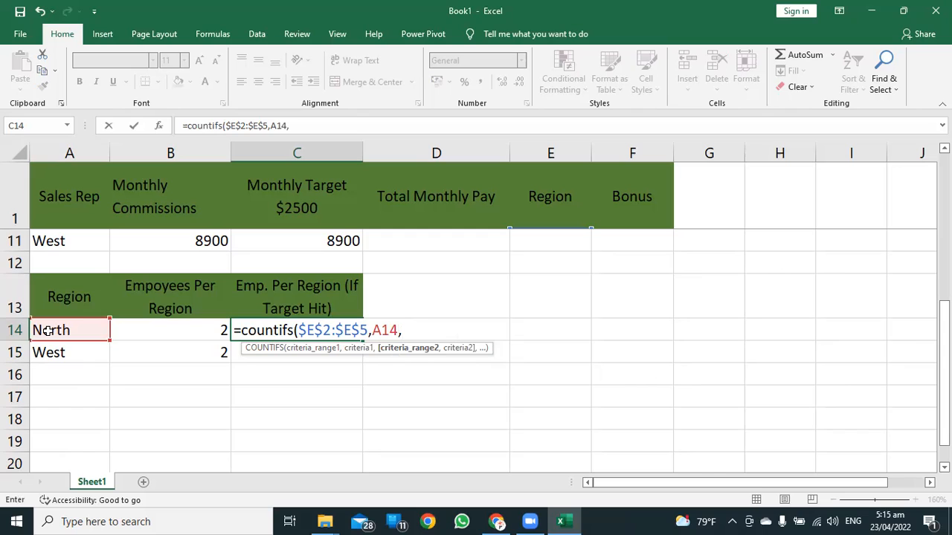
# Complete C14's COUNTIFS formula with the absolute monthly target range $C$2:$C$5 and the criterion "Yes".
pyautogui.scroll(3, 365, 283)
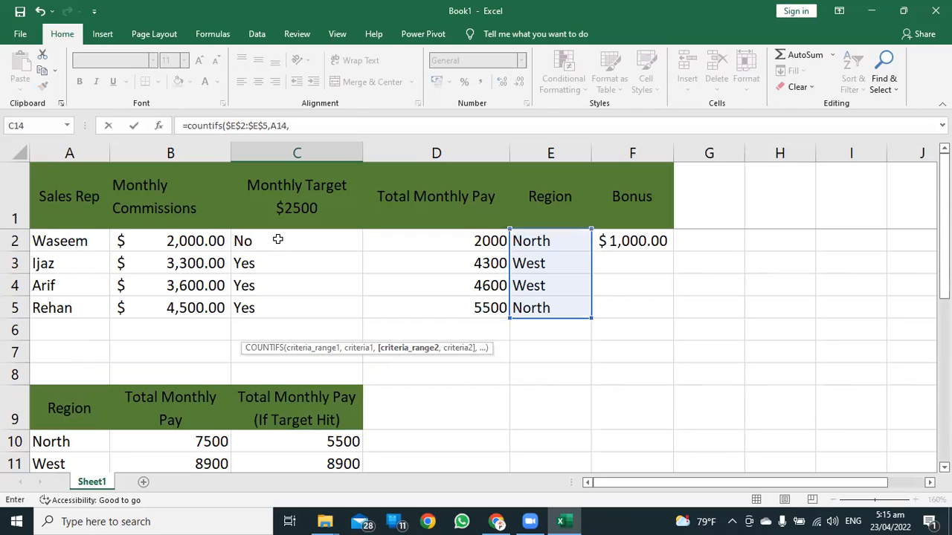
pyautogui.moveTo(279, 238); pyautogui.dragTo(280, 313)
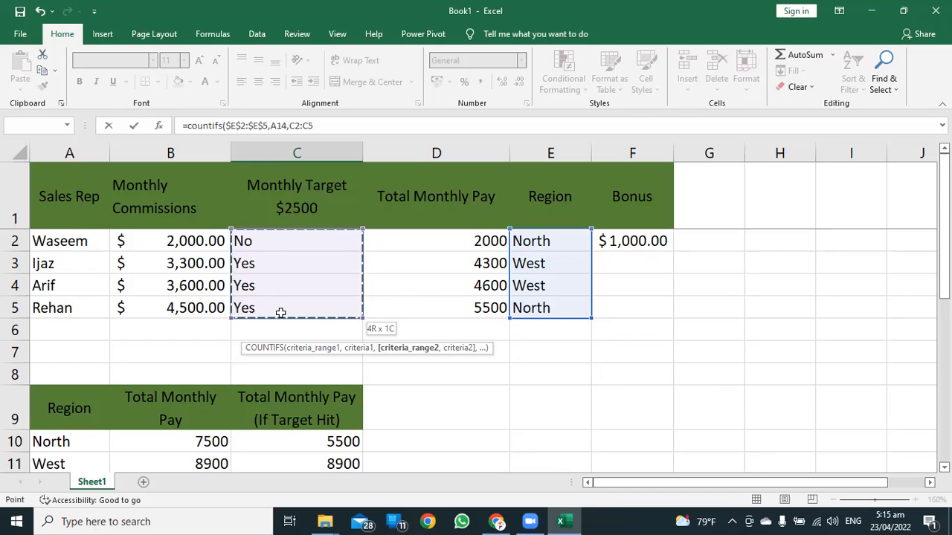
pyautogui.moveTo(280, 312); pyautogui.dragTo(280, 312)
pyautogui.press('F4')
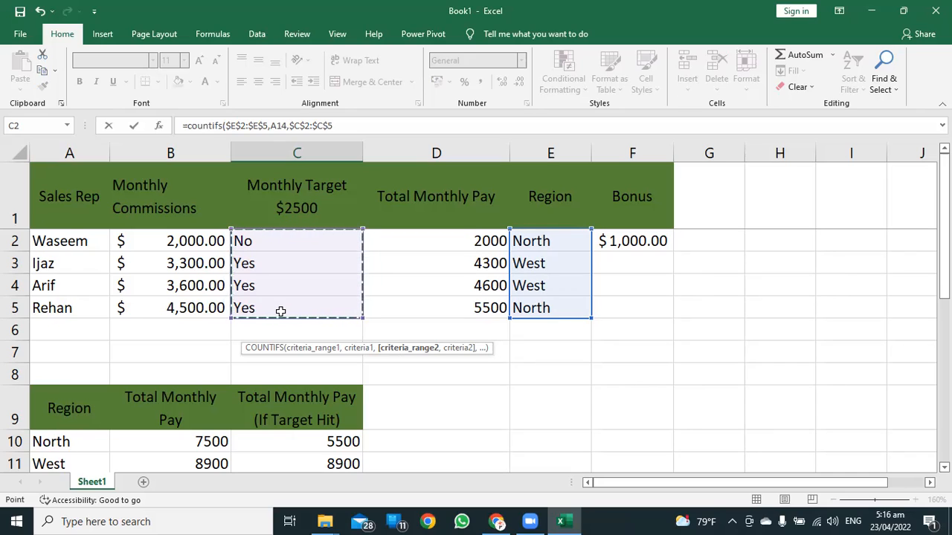
pyautogui.write(',')
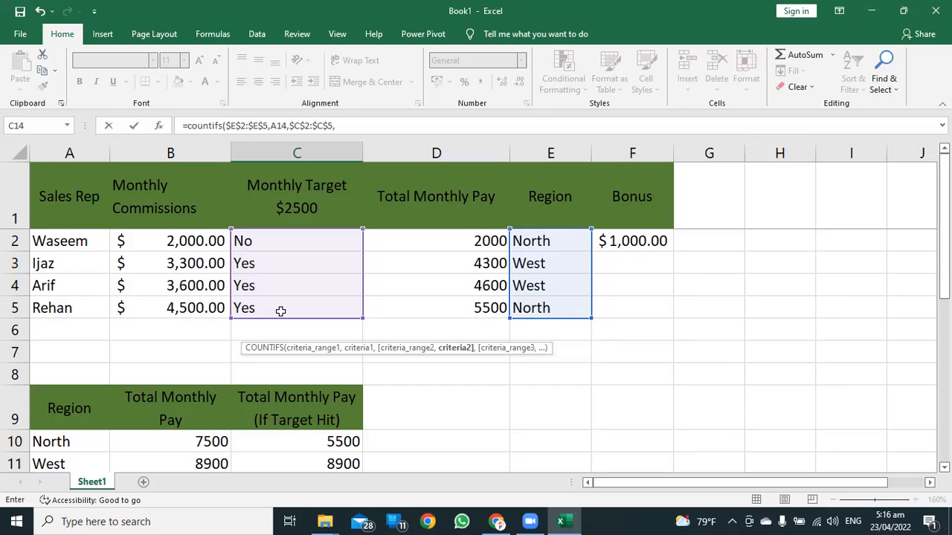
pyautogui.write('Yes")')
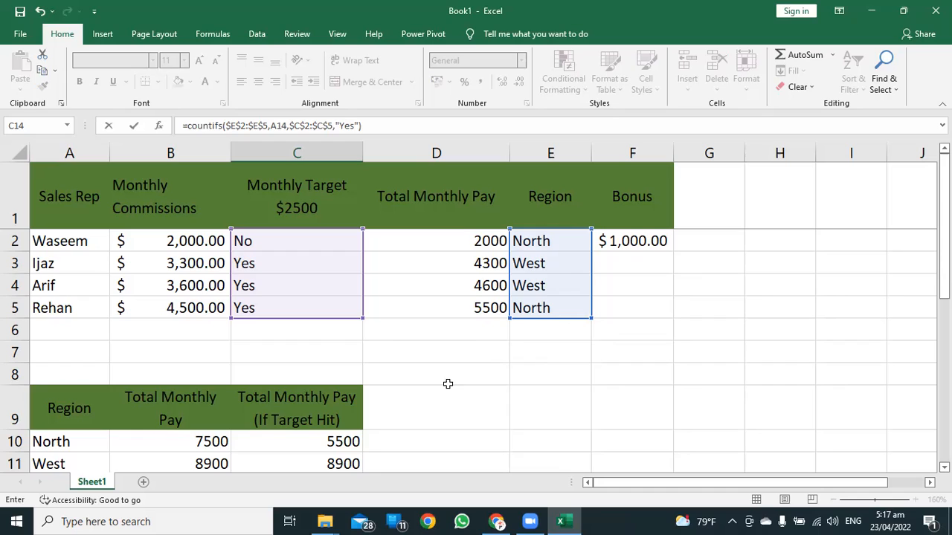
pyautogui.scroll(-3, 446, 376)
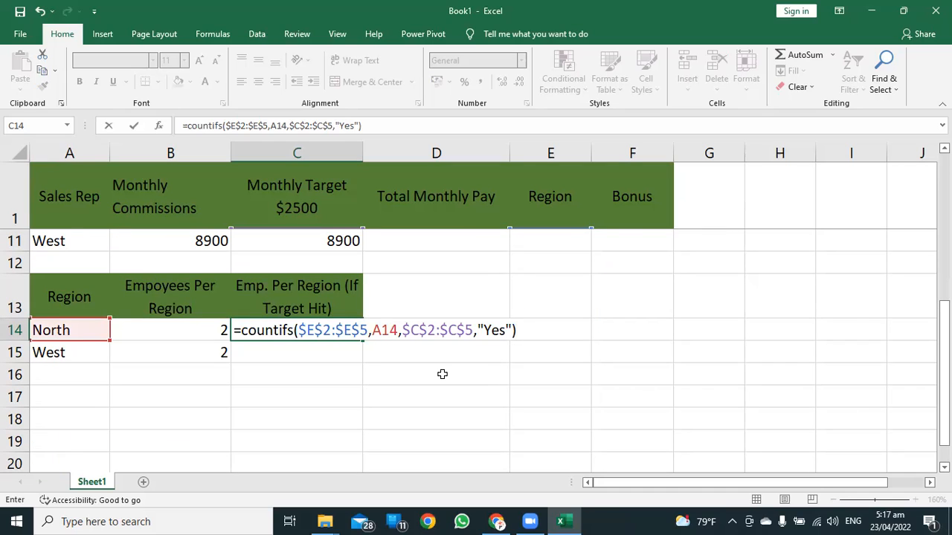
pyautogui.press('Return')
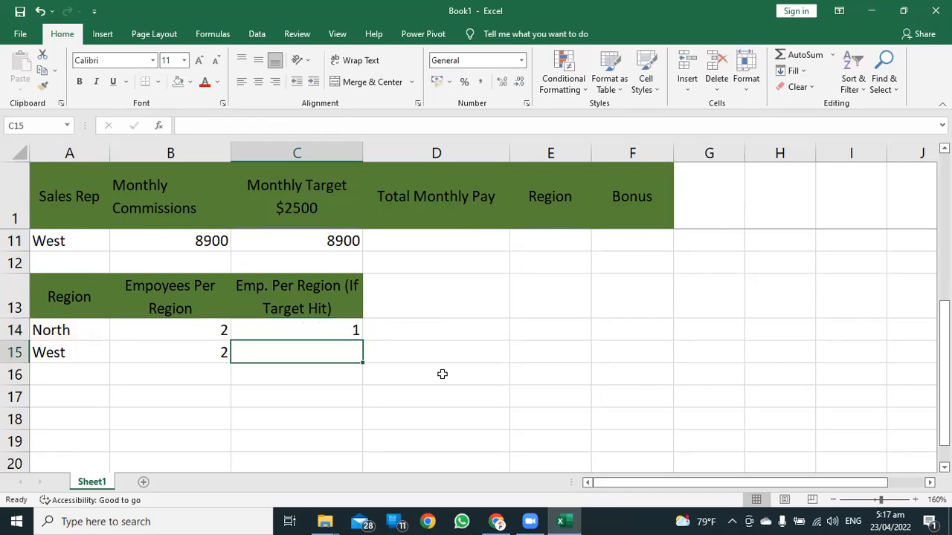
# Fill the COUNTIFS formula from C14 down to C15 and check the counts against the region, pay and target data in row 2.
pyautogui.click(326, 334)
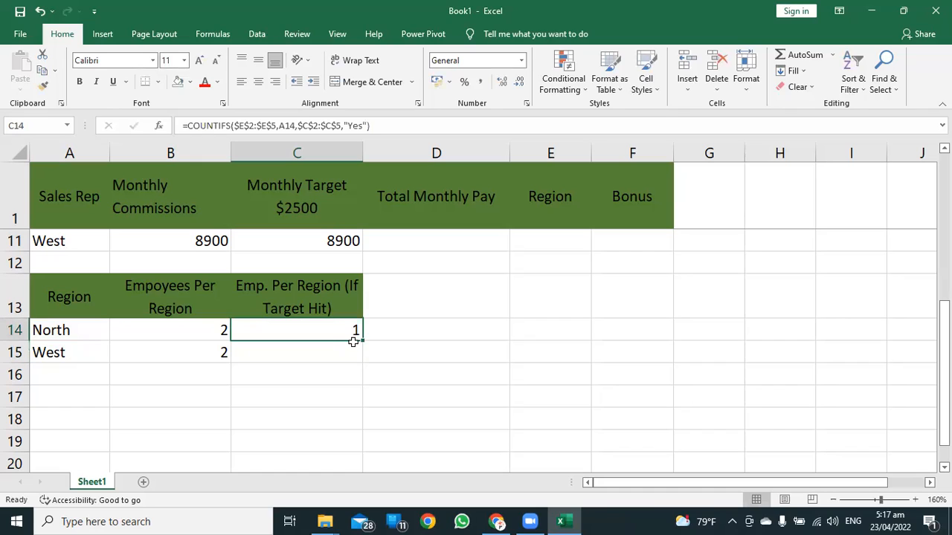
pyautogui.moveTo(362, 340); pyautogui.dragTo(362, 363)
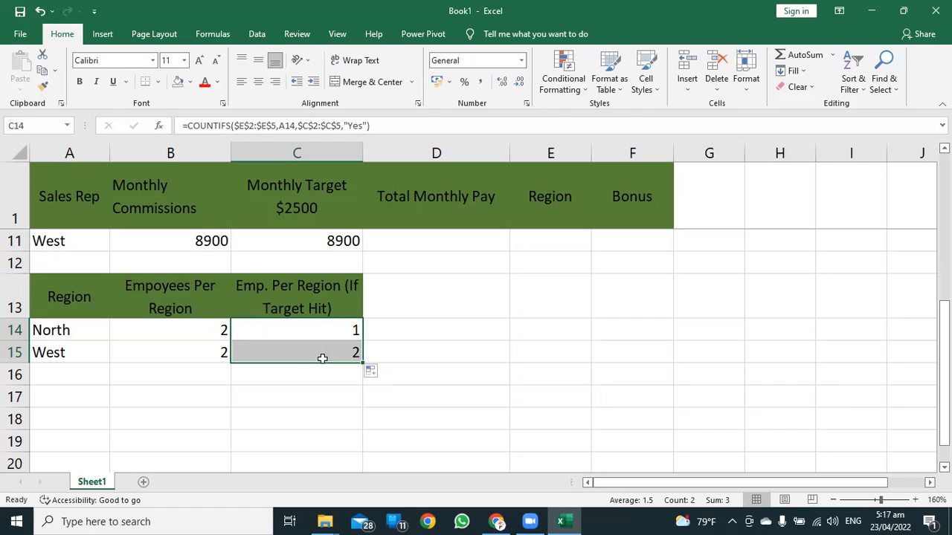
pyautogui.scroll(3, 428, 364)
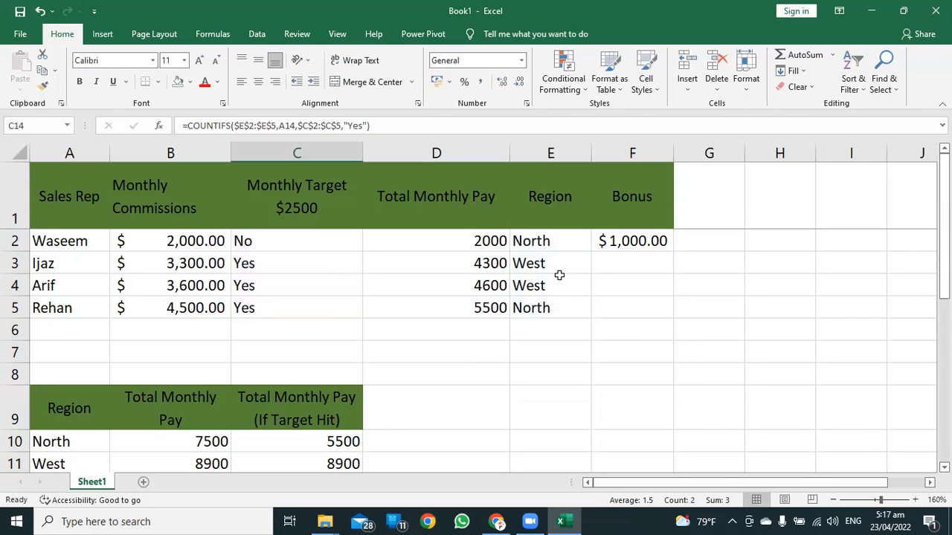
pyautogui.click(523, 240)
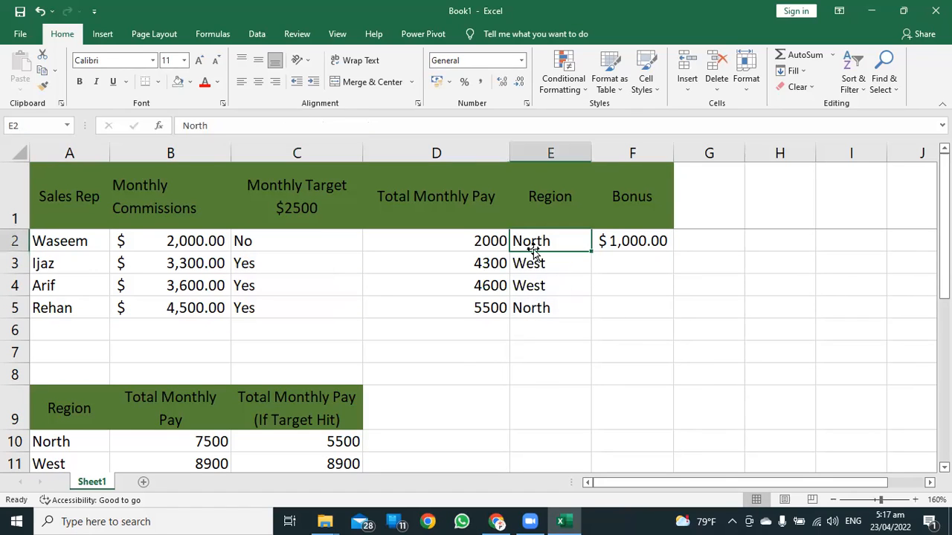
pyautogui.click(461, 240)
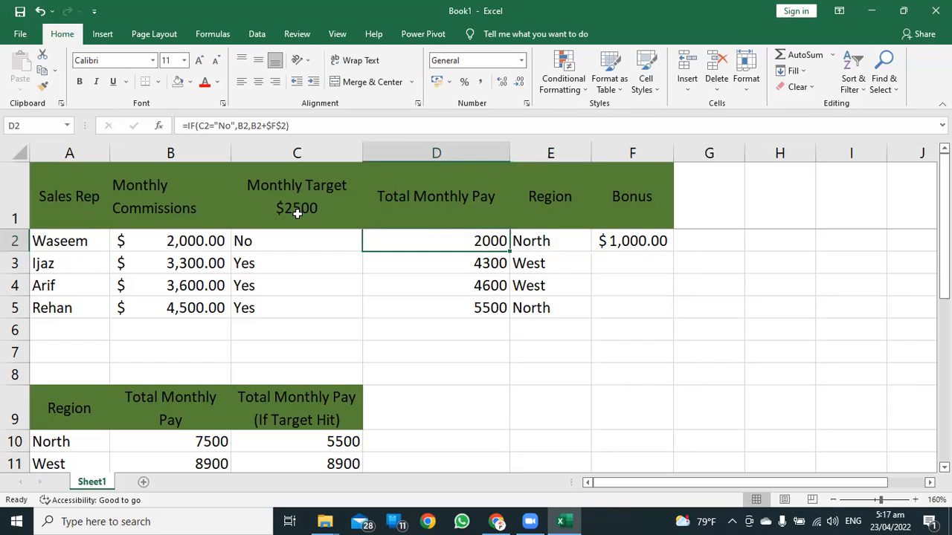
pyautogui.click(265, 242)
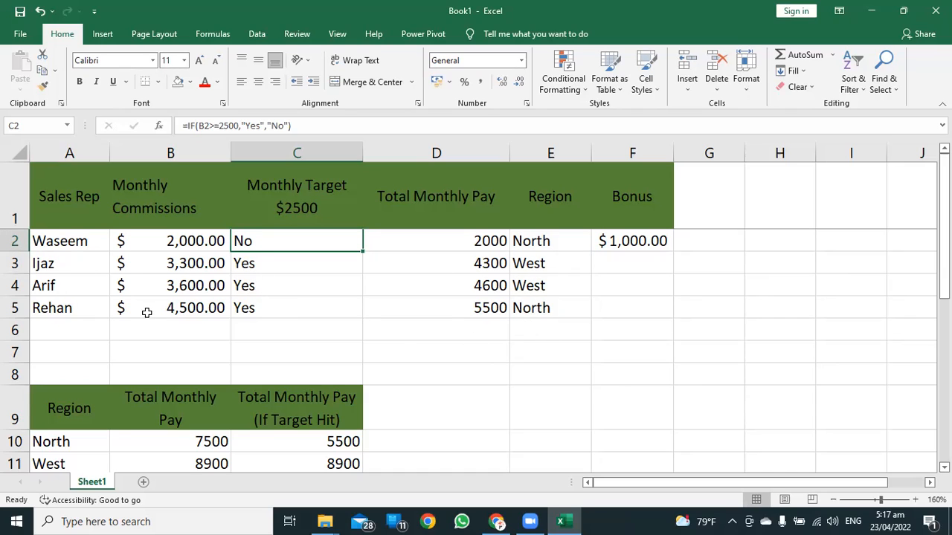
pyautogui.scroll(-1, 463, 334)
pyautogui.scroll(1, 463, 334)
pyautogui.scroll(-2, 458, 315)
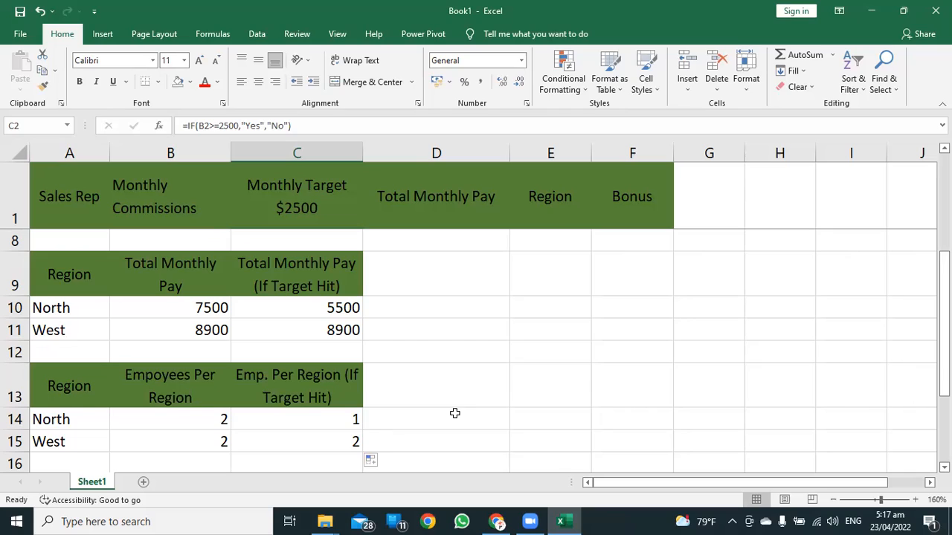